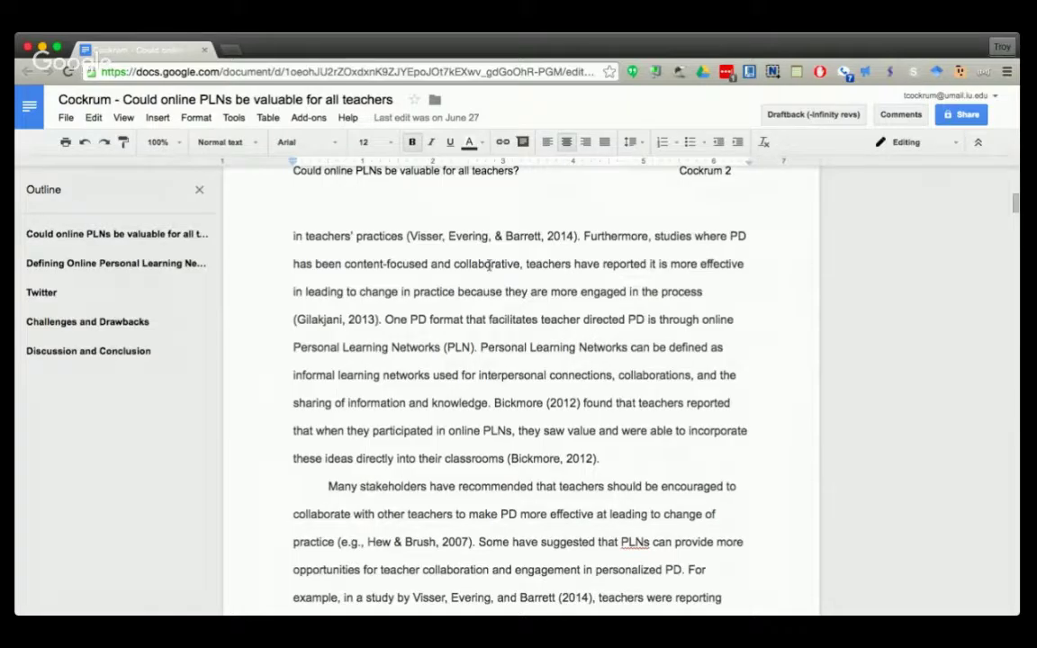
# Open the Research panel and search it for 'Personal Learning Networks', copied from the paper's paragraph
pyautogui.click(234, 118)
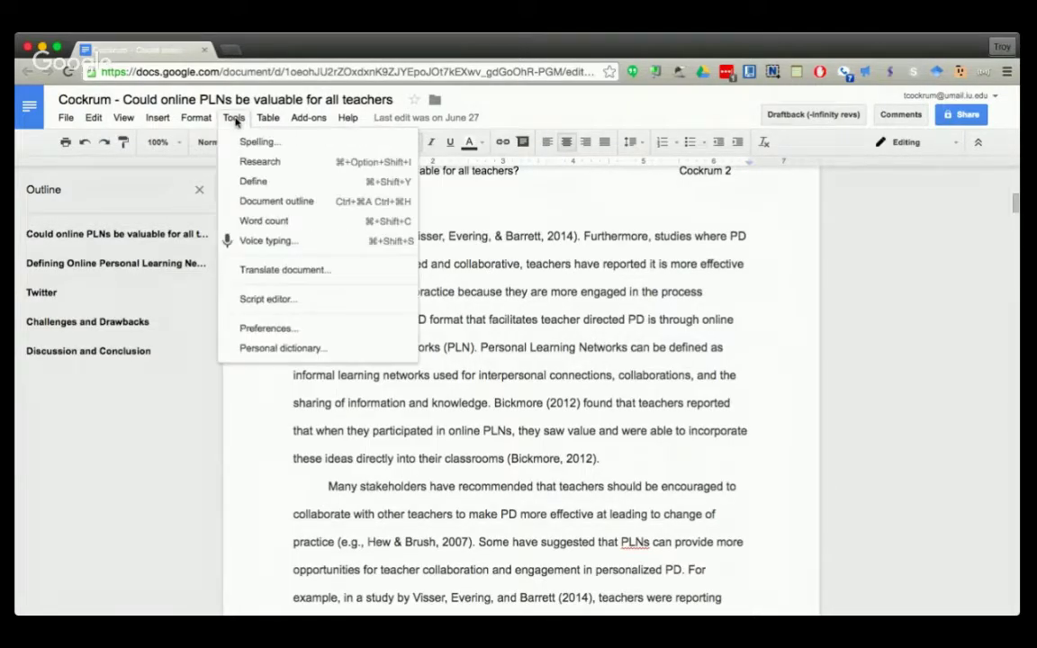
pyautogui.click(249, 162)
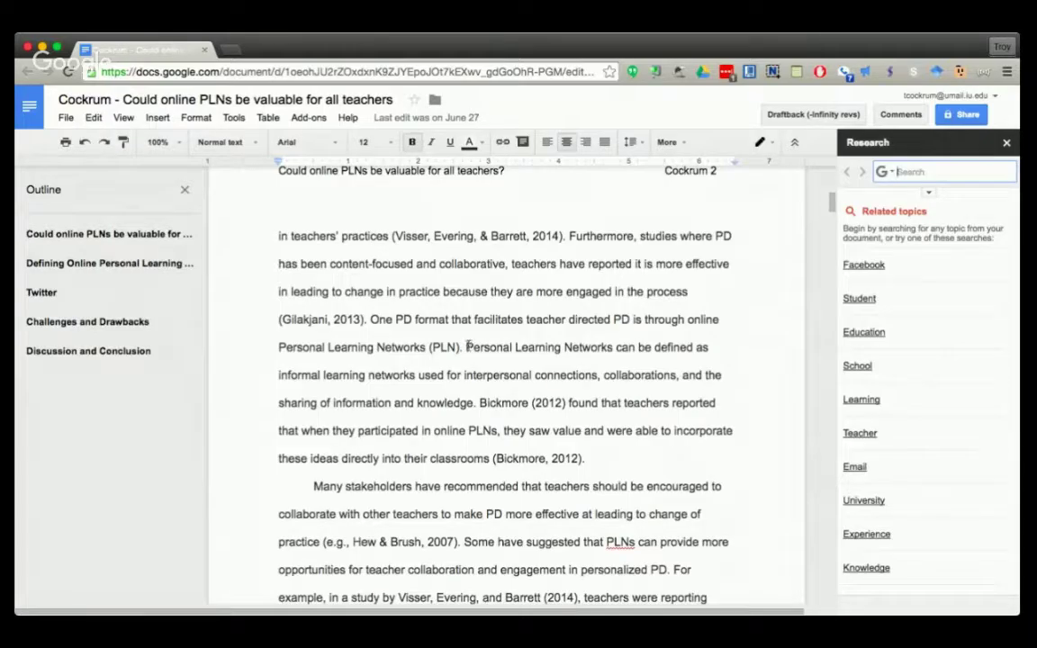
pyautogui.moveTo(467, 347); pyautogui.dragTo(613, 348)
pyautogui.hotkey('ctrl', 'c')
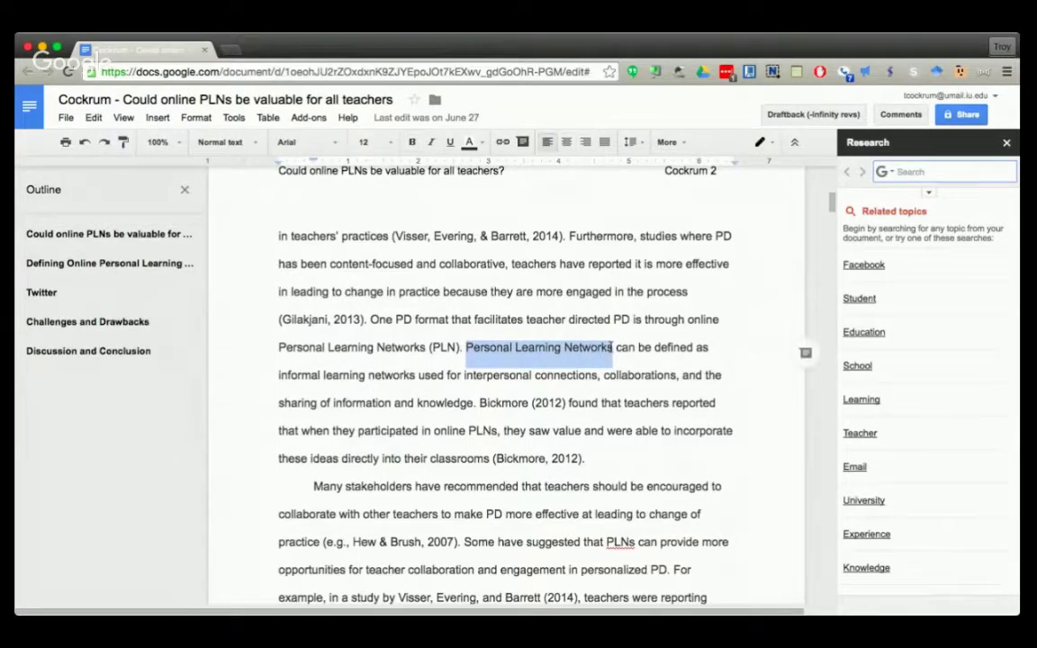
pyautogui.click(901, 171)
pyautogui.hotkey('ctrl', 'v')
pyautogui.press('Return')
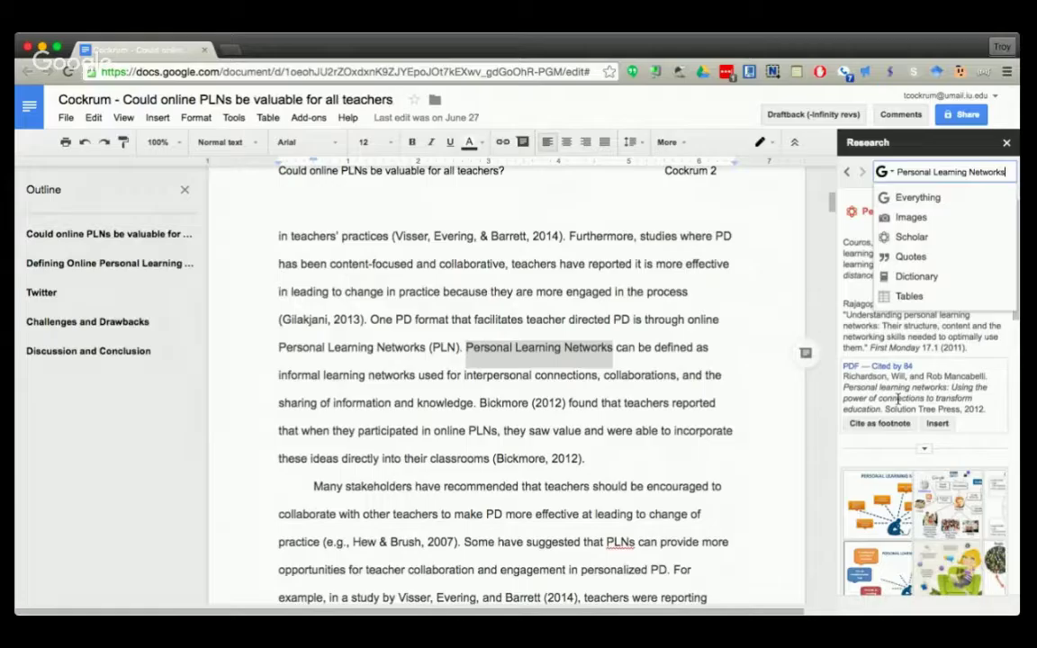
pyautogui.click(844, 198)
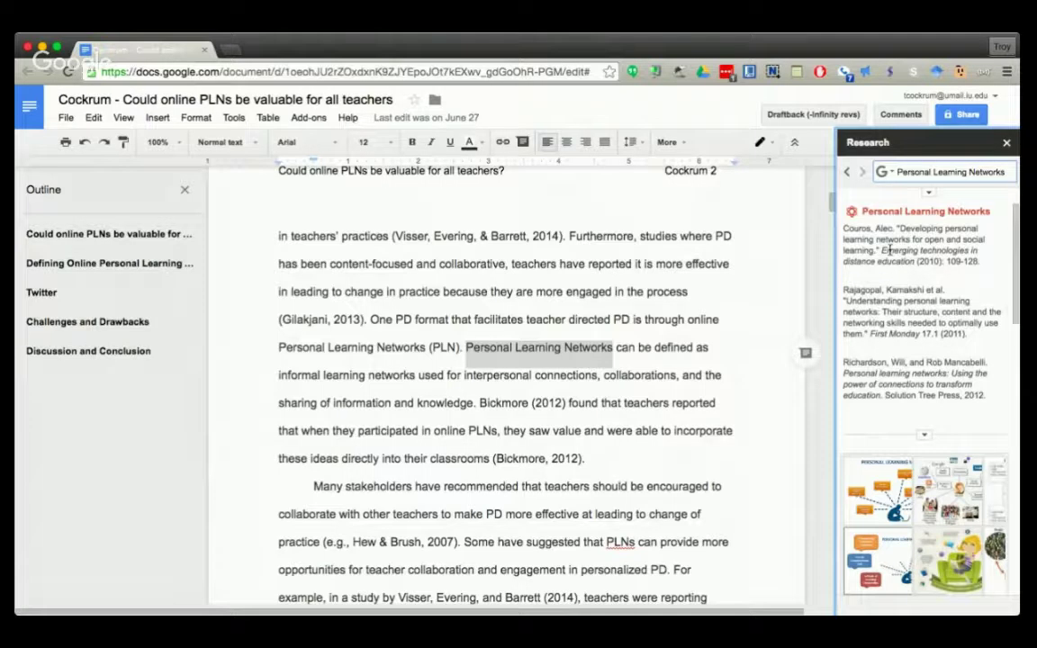
pyautogui.moveTo(931, 237)
pyautogui.moveTo(898, 312)
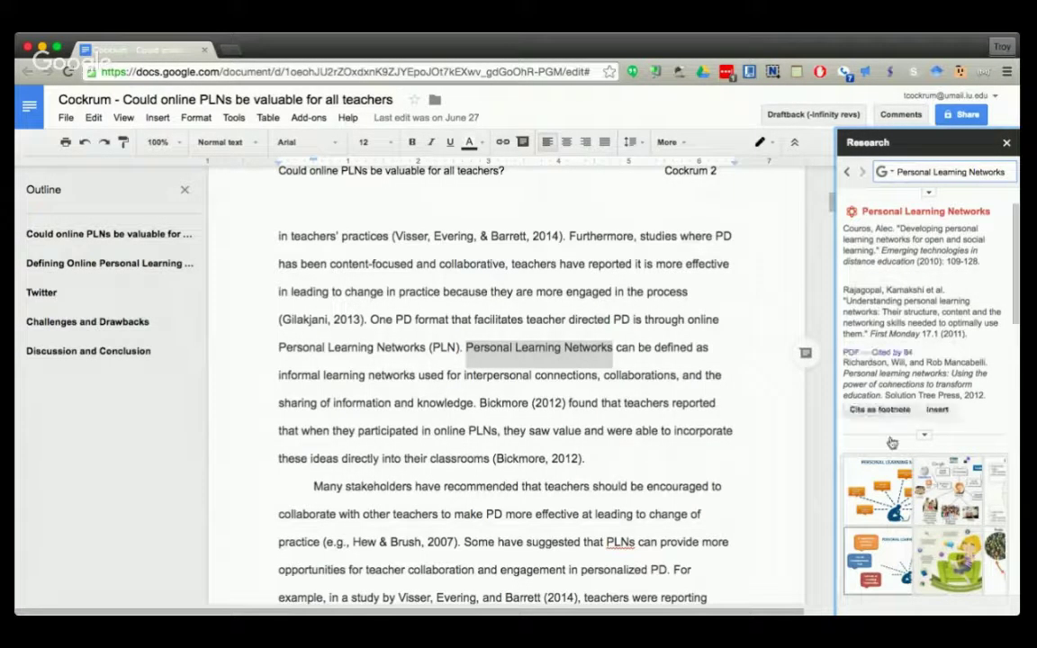
pyautogui.scroll(-1, 891, 502)
pyautogui.scroll(-8, 891, 502)
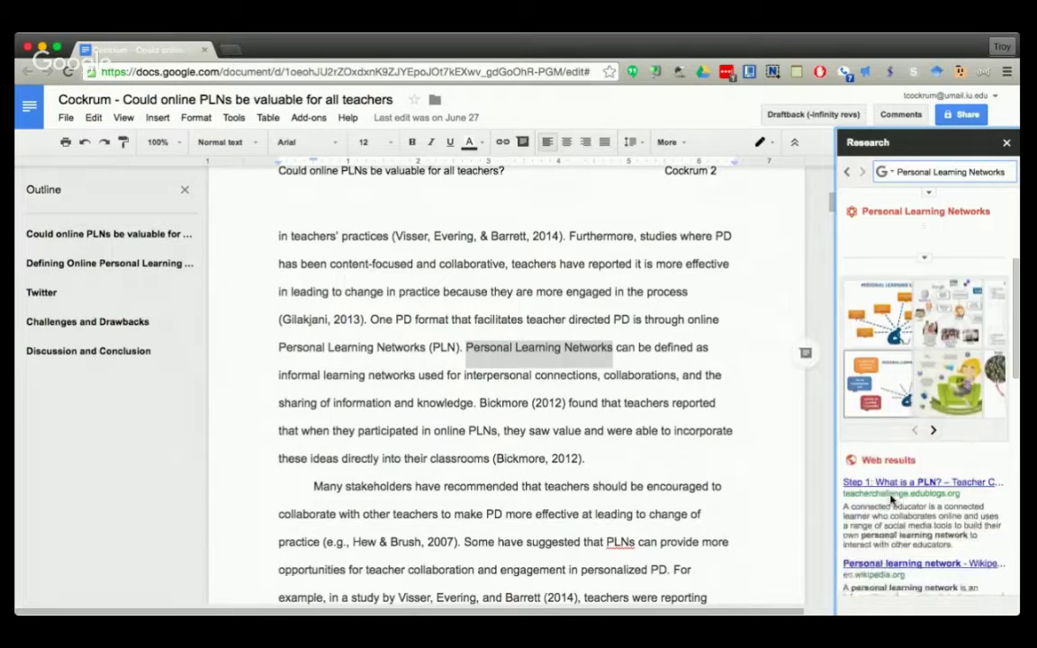
pyautogui.scroll(-6, 891, 501)
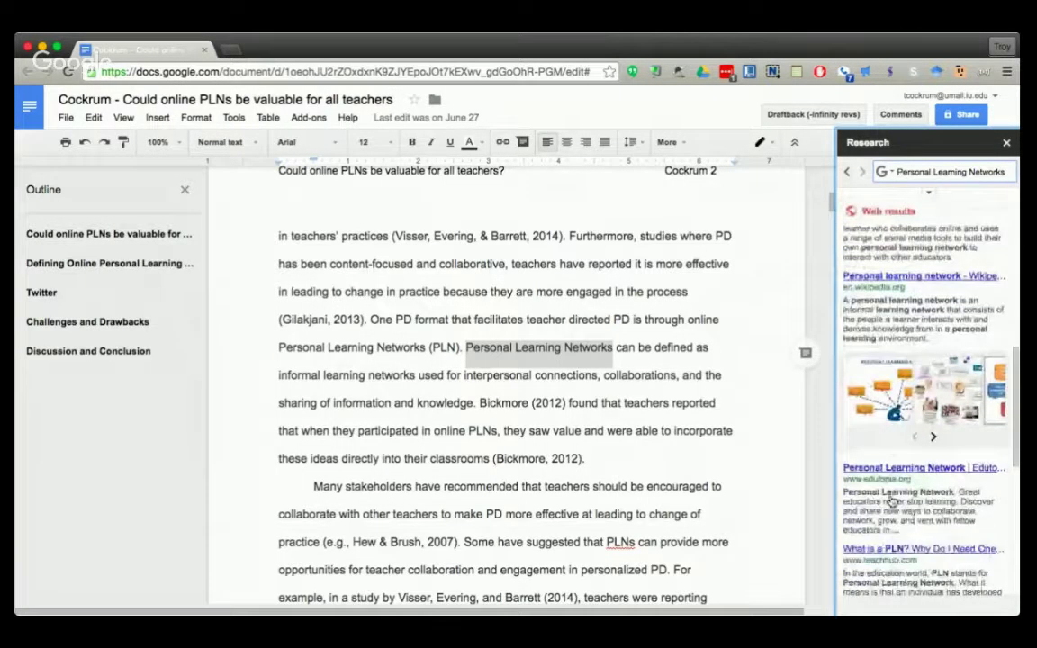
pyautogui.scroll(3, 891, 499)
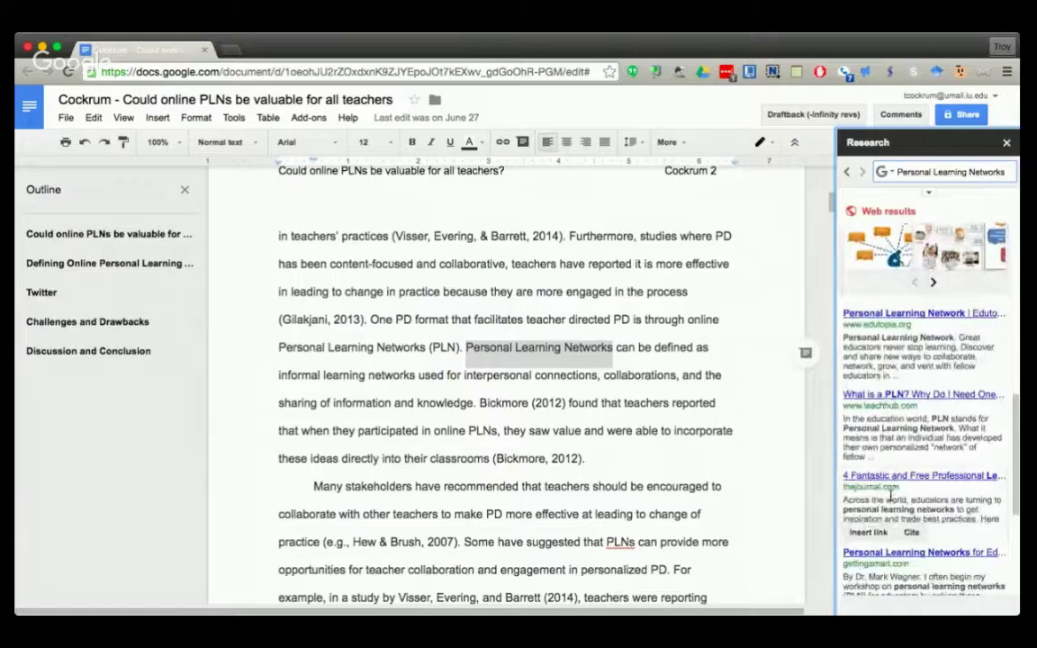
pyautogui.scroll(10, 890, 501)
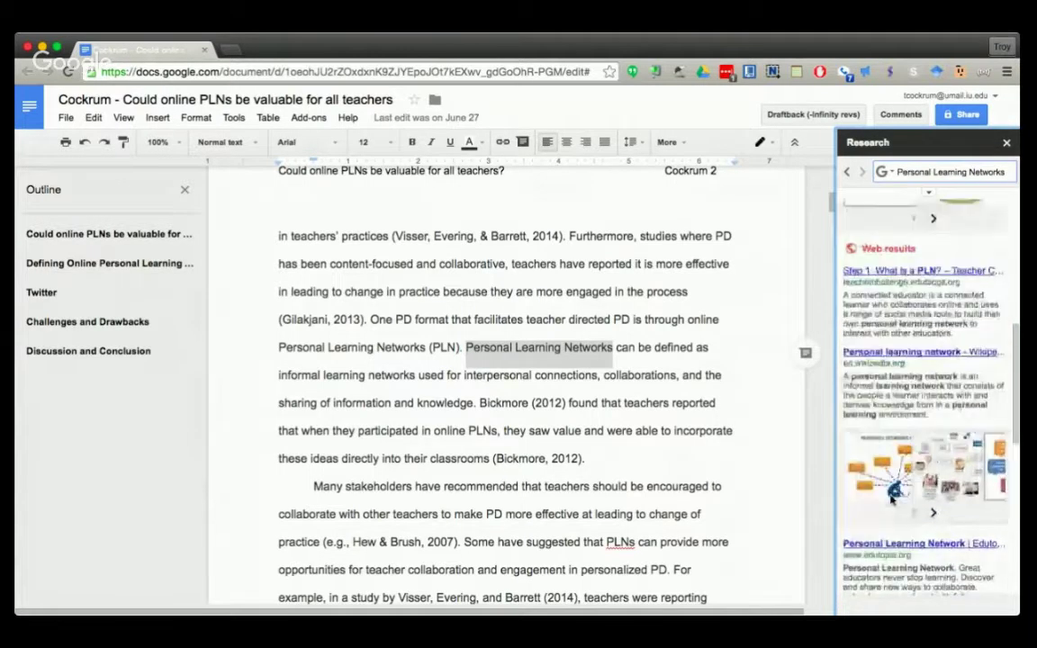
pyautogui.scroll(-2, 892, 422)
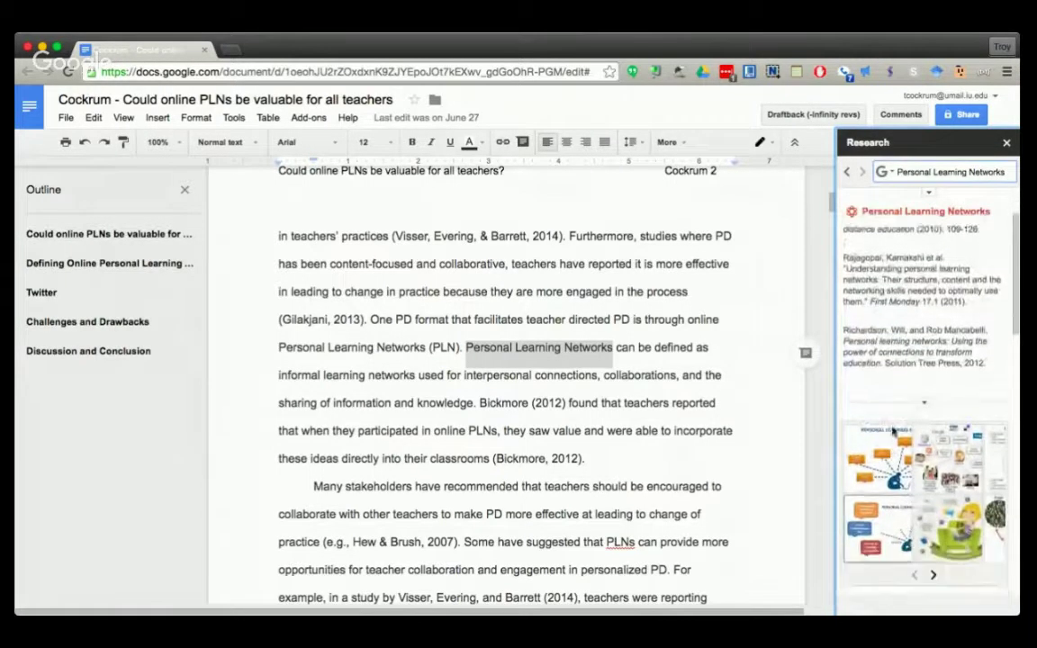
pyautogui.scroll(2, 895, 360)
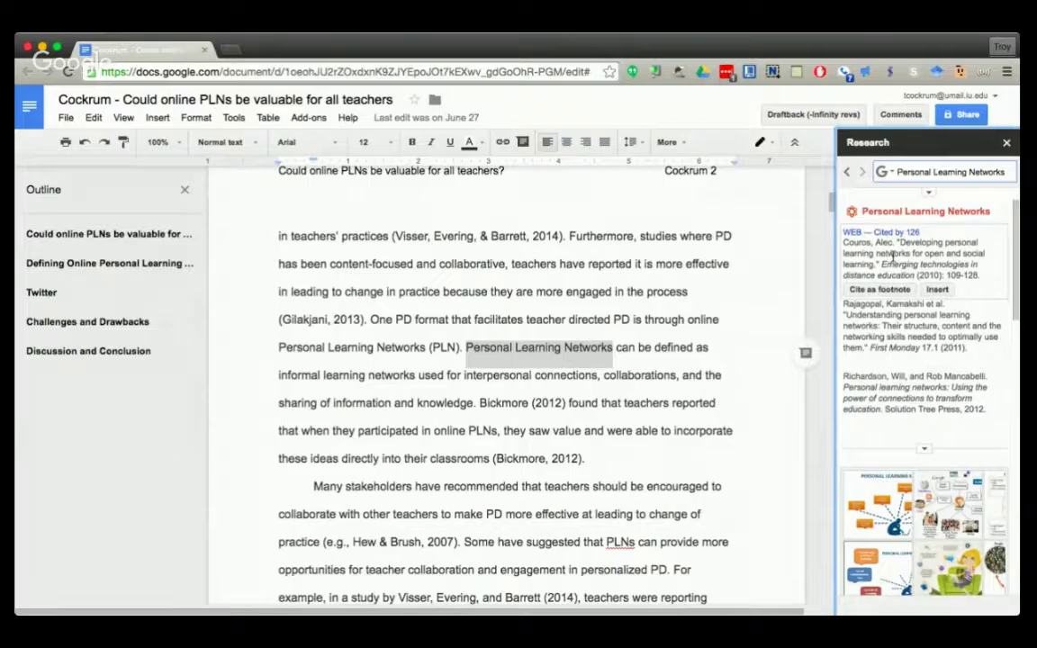
pyautogui.scroll(-2, 913, 351)
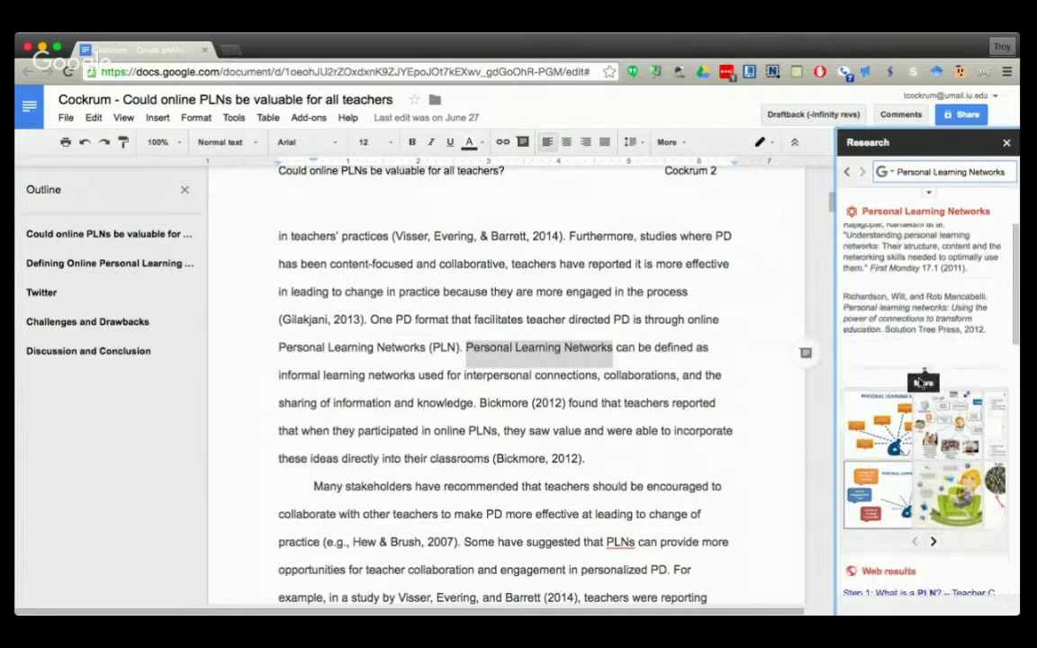
pyautogui.scroll(-6, 915, 389)
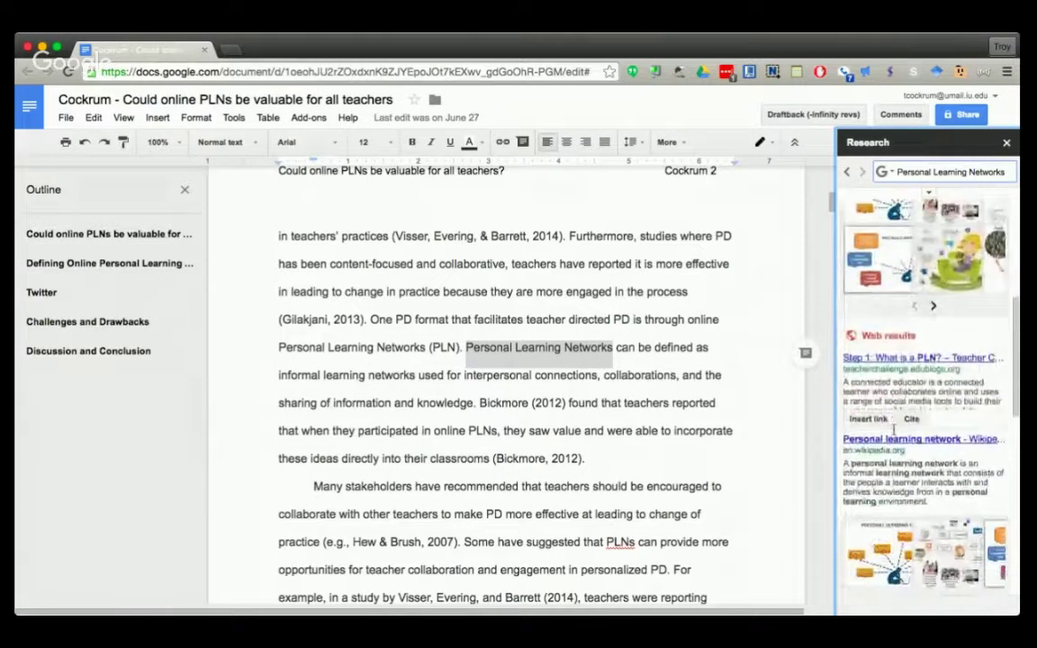
pyautogui.scroll(-2, 925, 387)
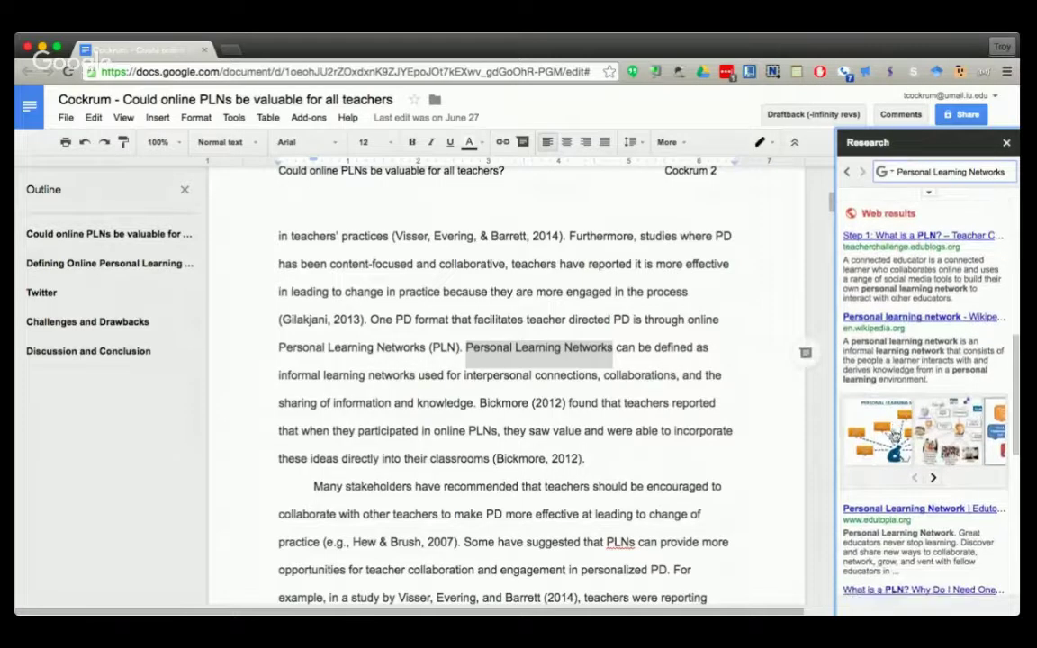
pyautogui.scroll(-1, 927, 359)
pyautogui.moveTo(930, 289)
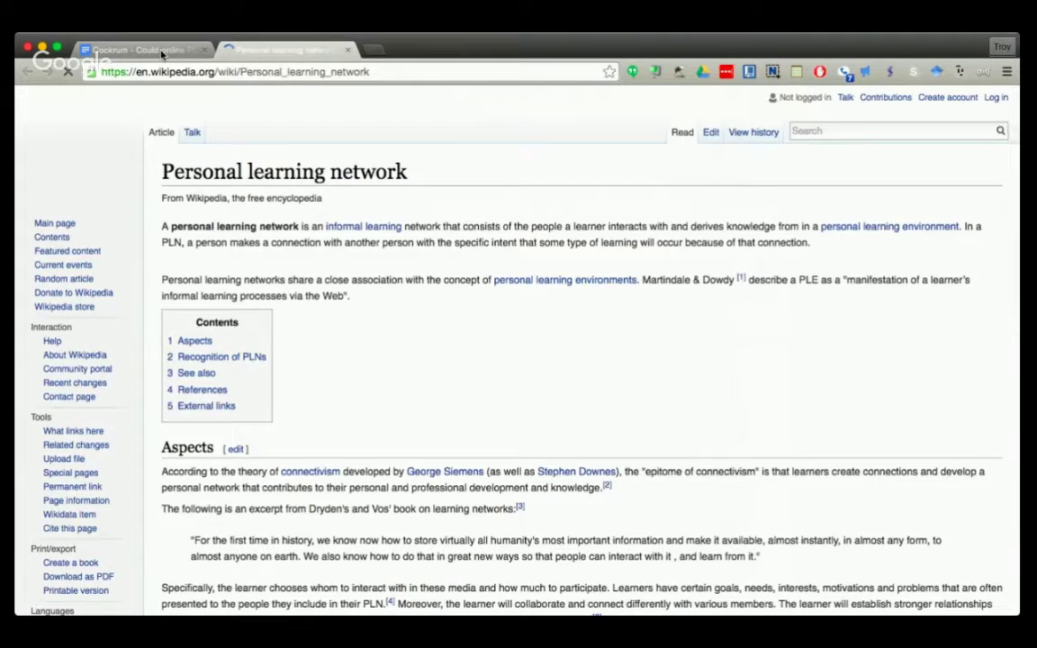
# Undo the 'Personal learning network' link inserted before the title 'Could online PLNs be valuable for all teachers?'
pyautogui.click(162, 54)
pyautogui.scroll(-2, 868, 416)
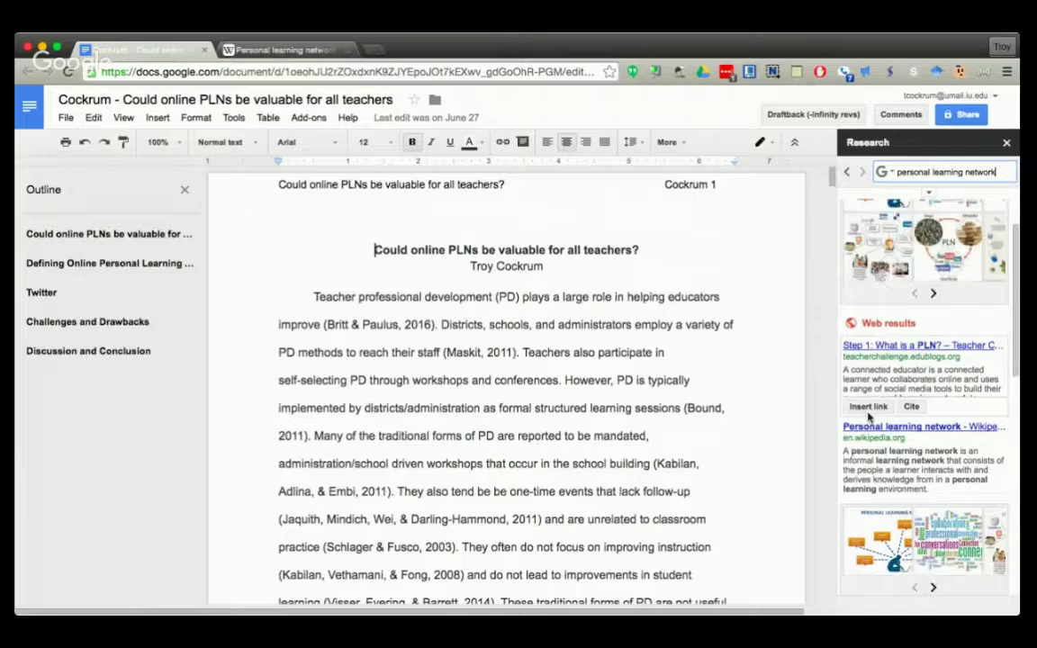
pyautogui.moveTo(902, 437)
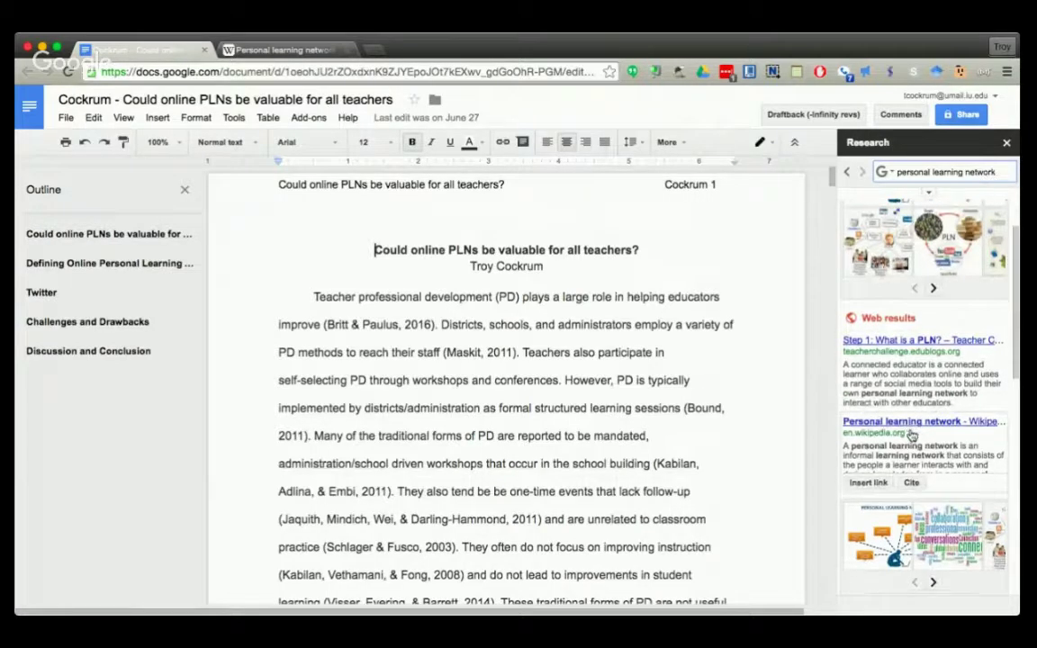
pyautogui.scroll(-2, 900, 432)
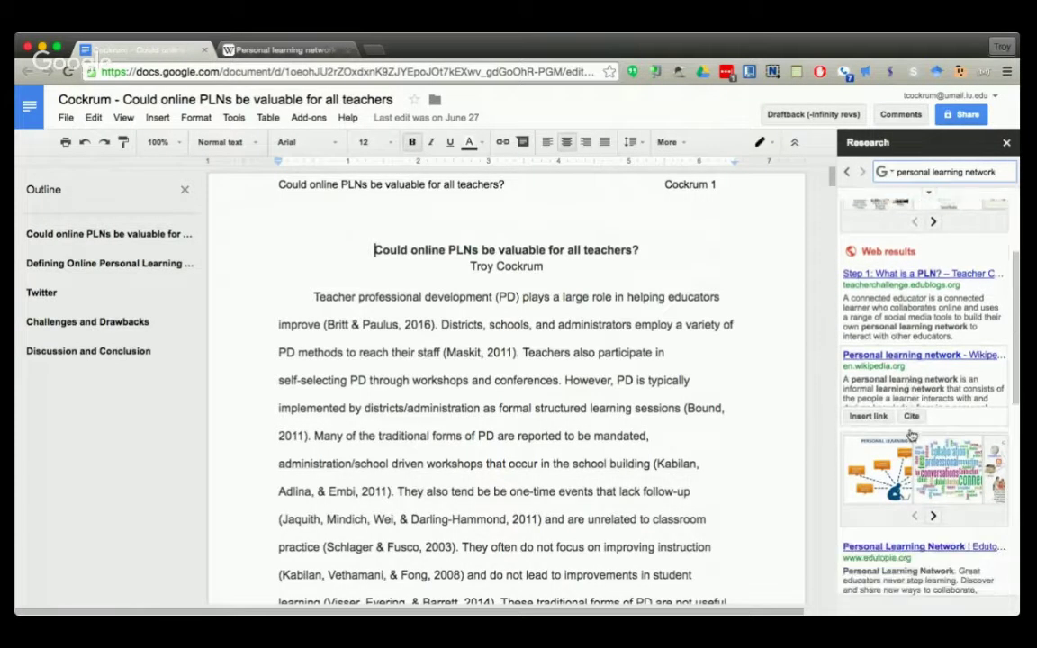
pyautogui.click(866, 410)
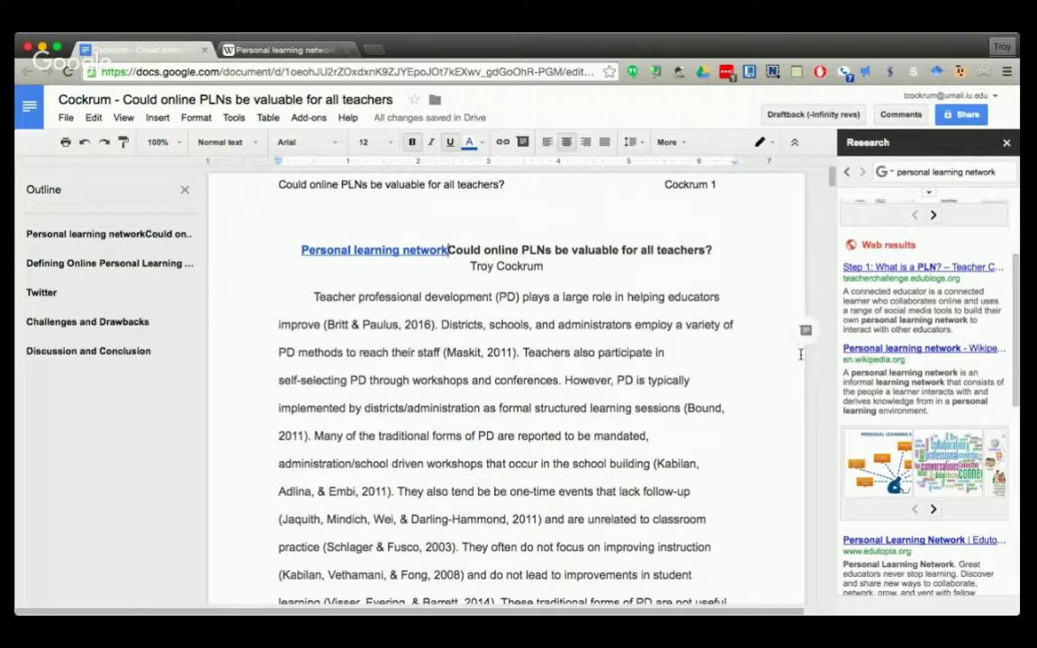
pyautogui.press('super+z')
pyautogui.scroll(-2, 883, 378)
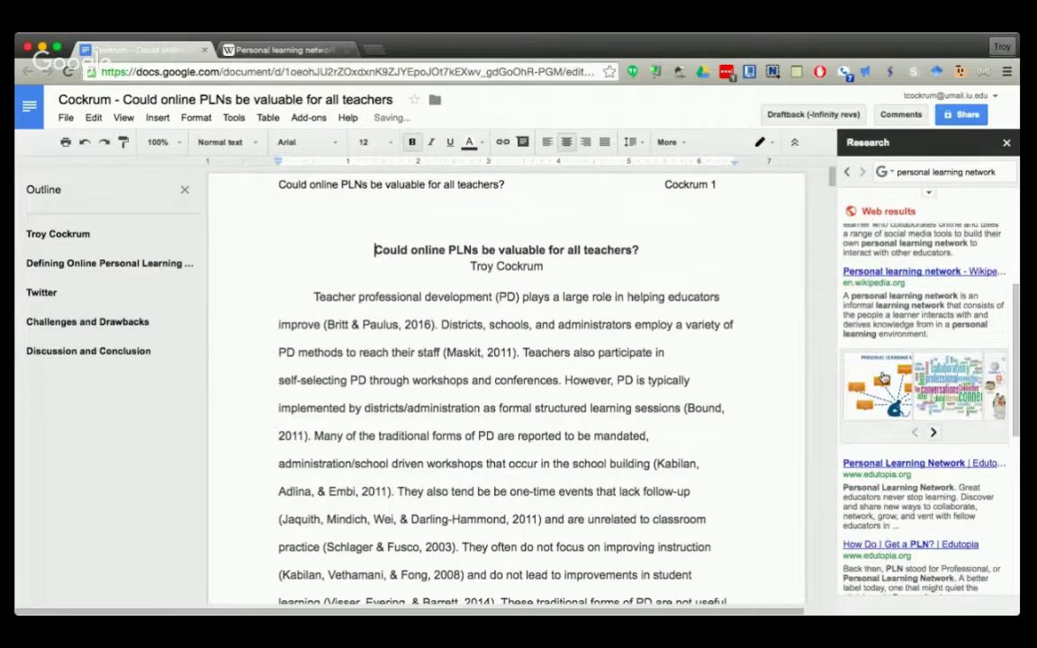
pyautogui.scroll(-1, 882, 377)
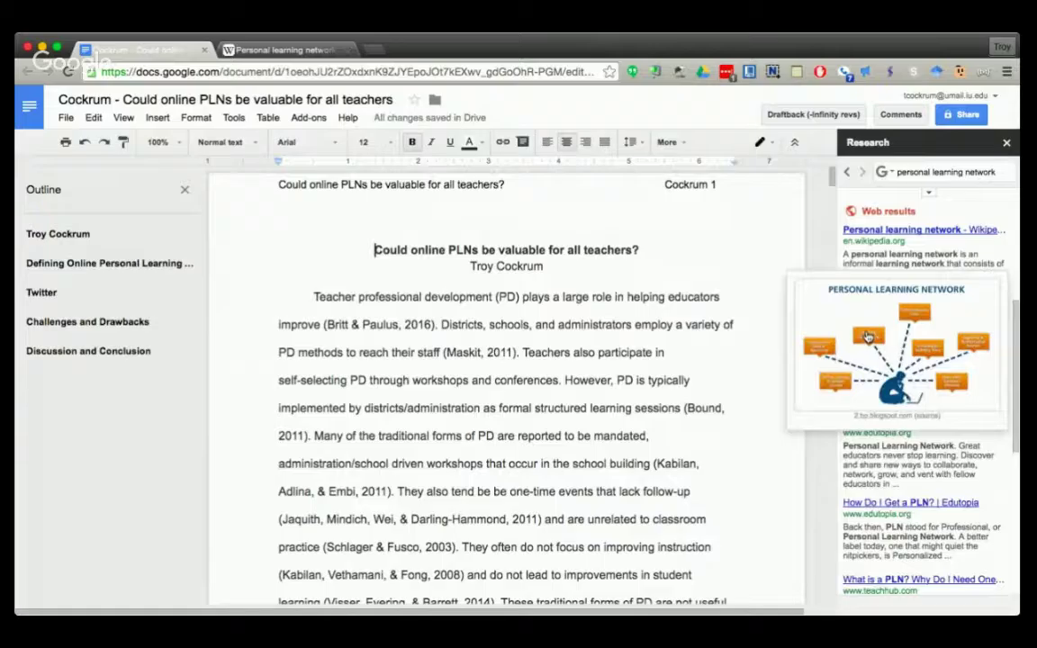
pyautogui.moveTo(880, 430)
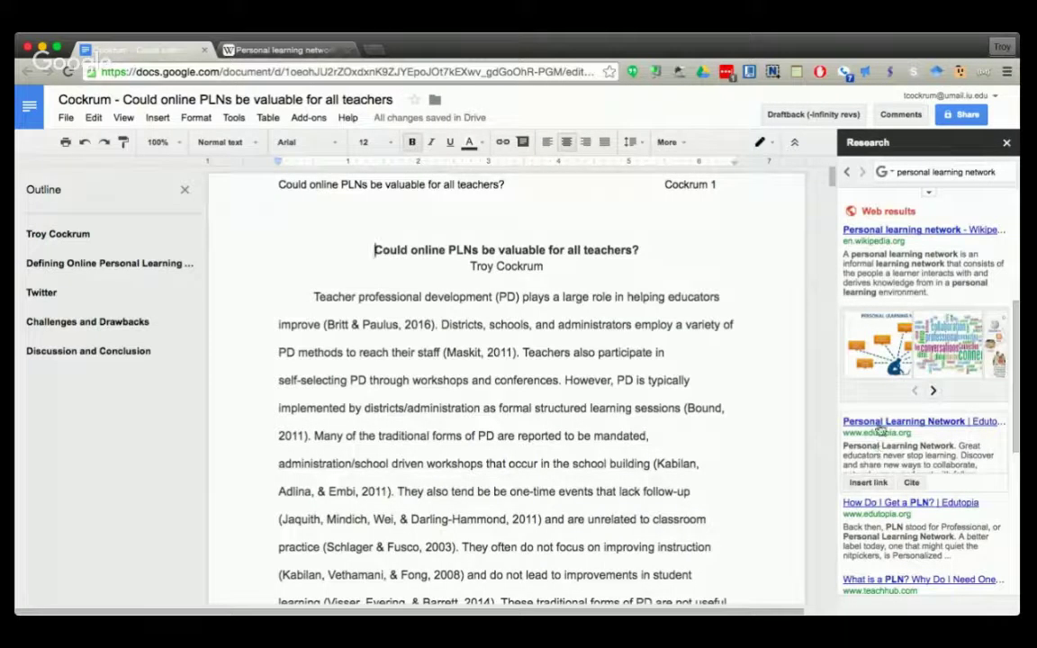
pyautogui.moveTo(878, 339)
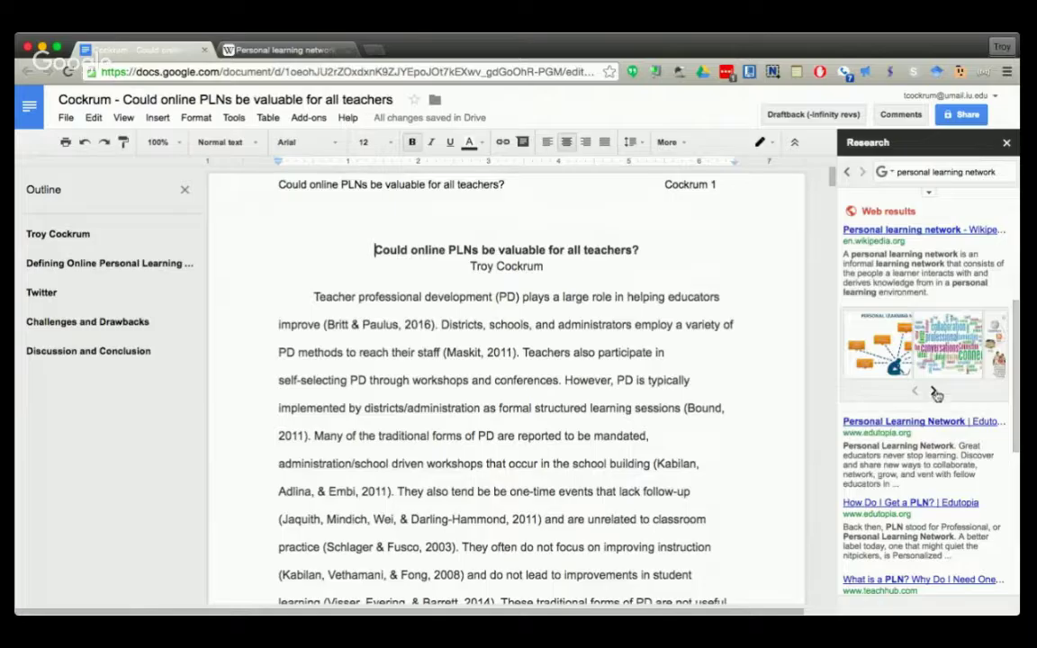
pyautogui.click(933, 391)
pyautogui.click(933, 393)
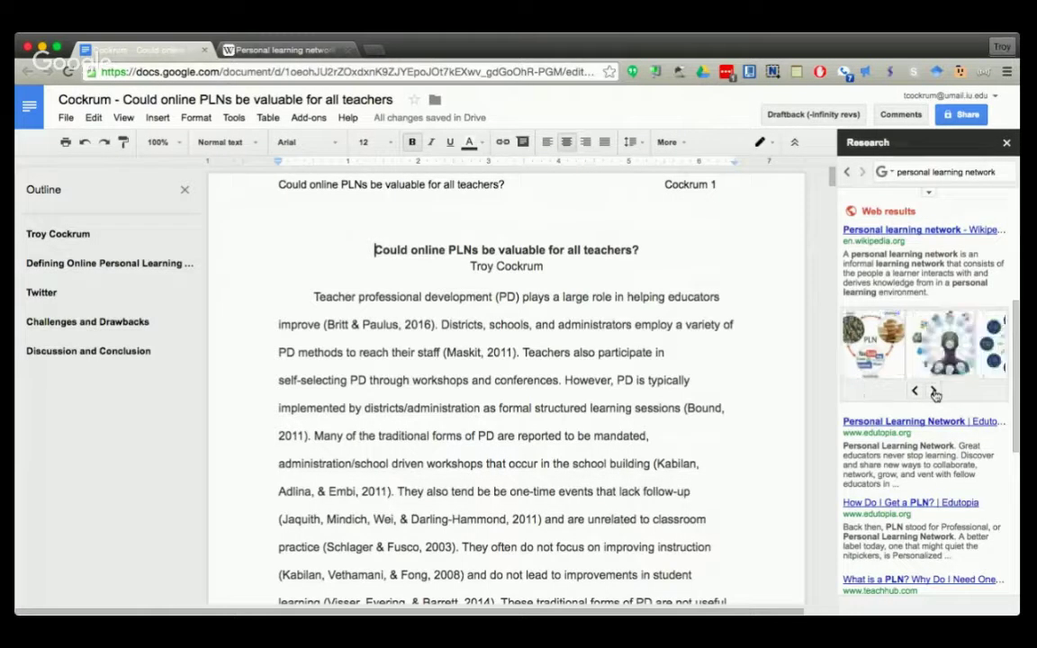
pyautogui.click(933, 392)
pyautogui.click(933, 392)
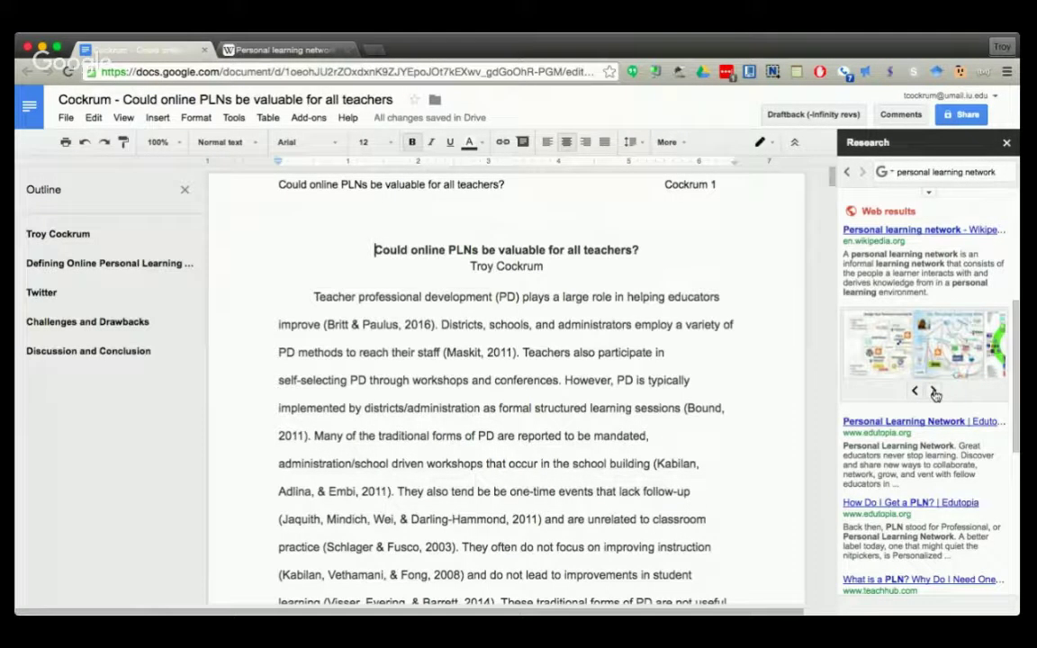
pyautogui.click(933, 393)
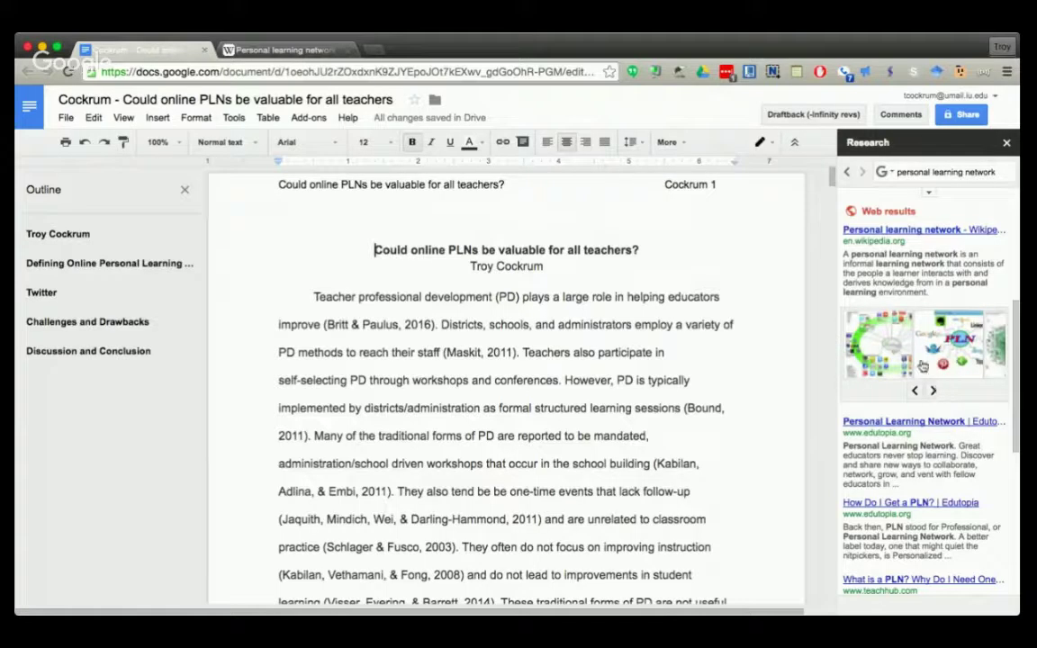
pyautogui.moveTo(956, 371)
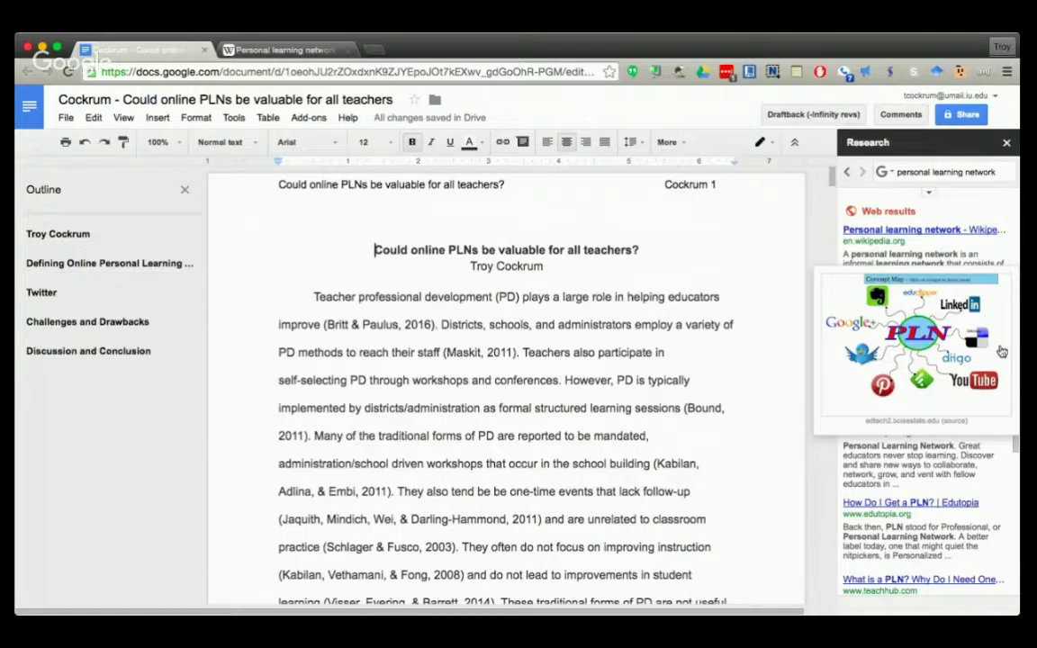
pyautogui.click(816, 457)
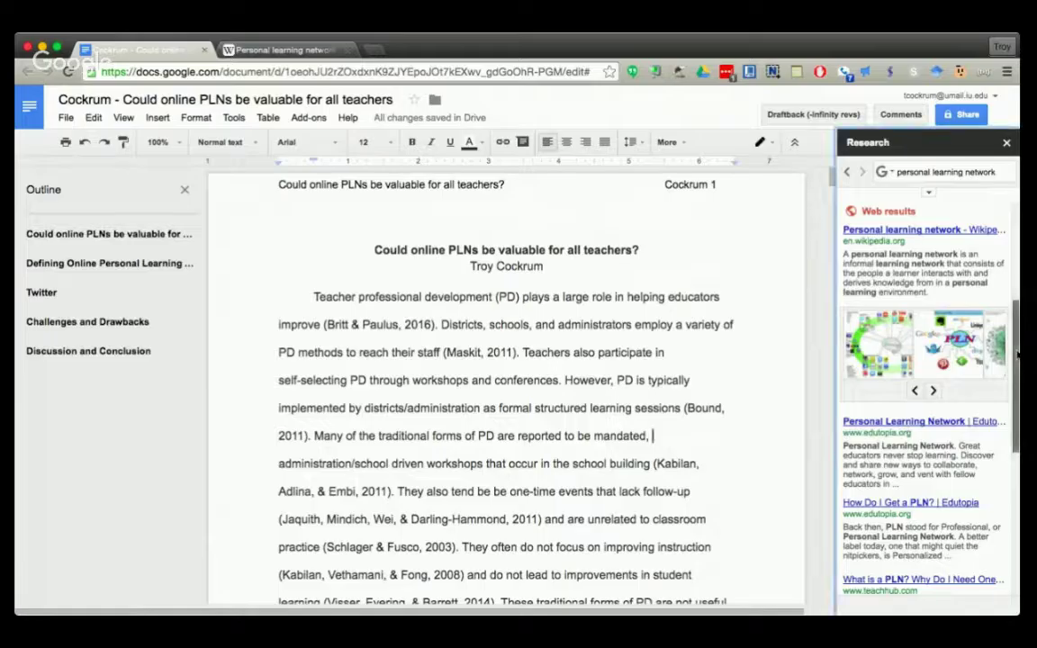
pyautogui.scroll(-3, 1016, 384)
pyautogui.moveTo(1017, 385); pyautogui.dragTo(1017, 450)
pyautogui.scroll(-10, 927, 386)
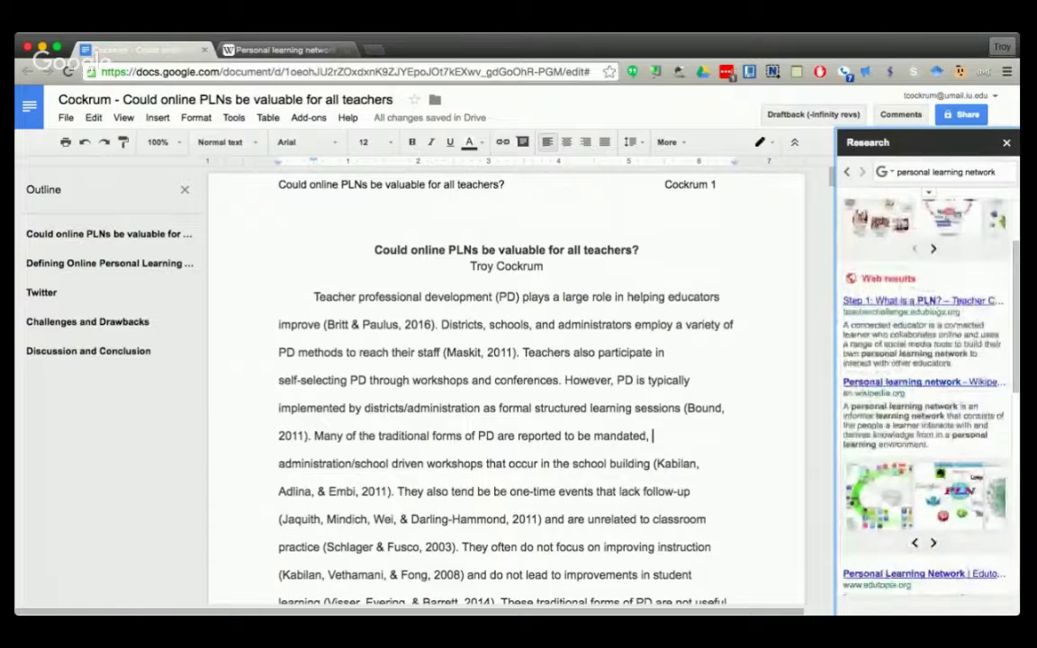
pyautogui.scroll(3, 1014, 241)
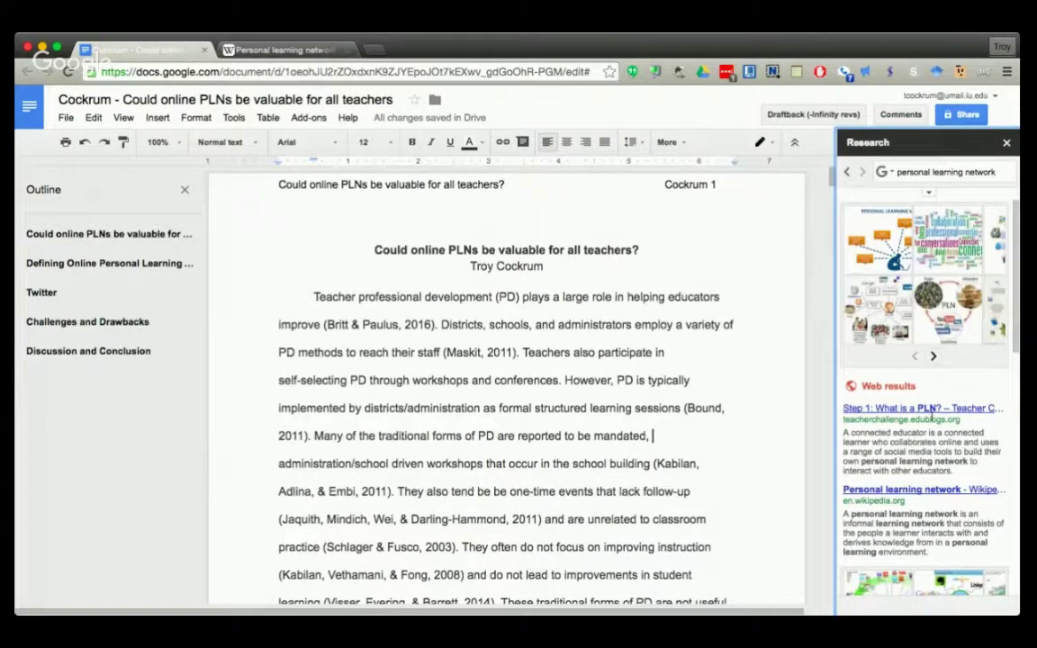
pyautogui.moveTo(936, 441)
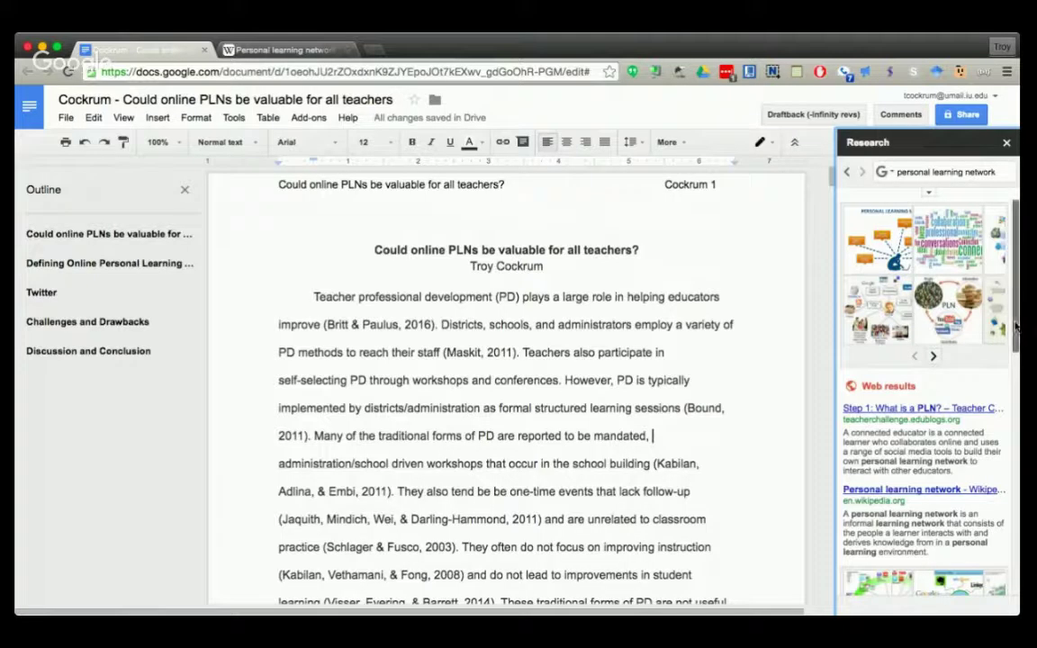
# Set Research citations to APA and limit images to 'Free to use, share or modify, even commercially'
pyautogui.moveTo(1017, 329); pyautogui.dragTo(943, 205)
pyautogui.click(928, 192)
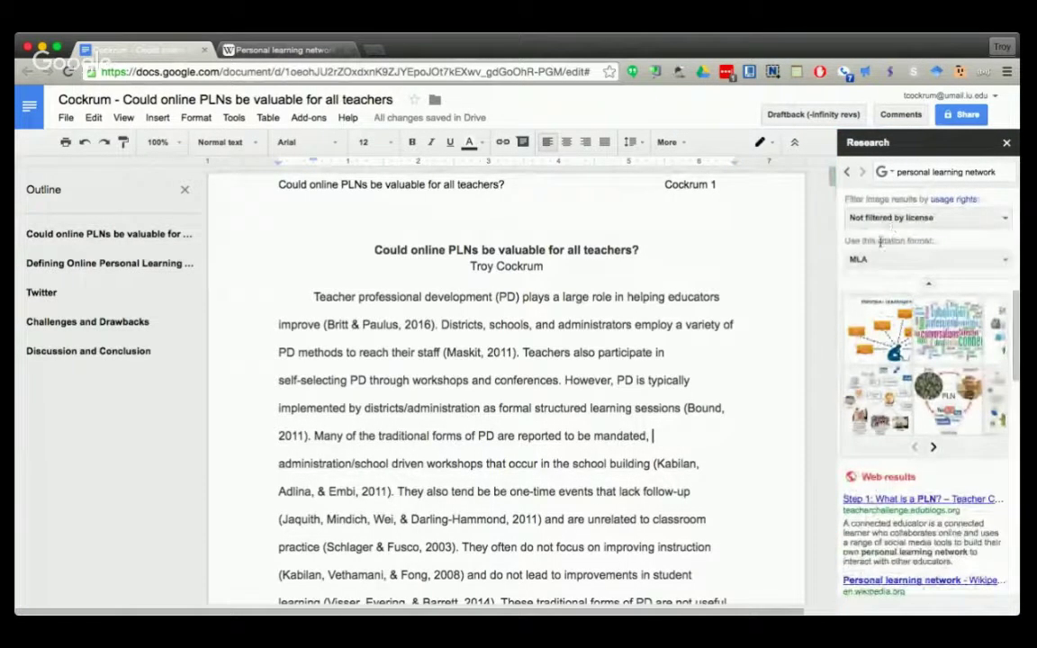
pyautogui.click(899, 261)
pyautogui.click(879, 306)
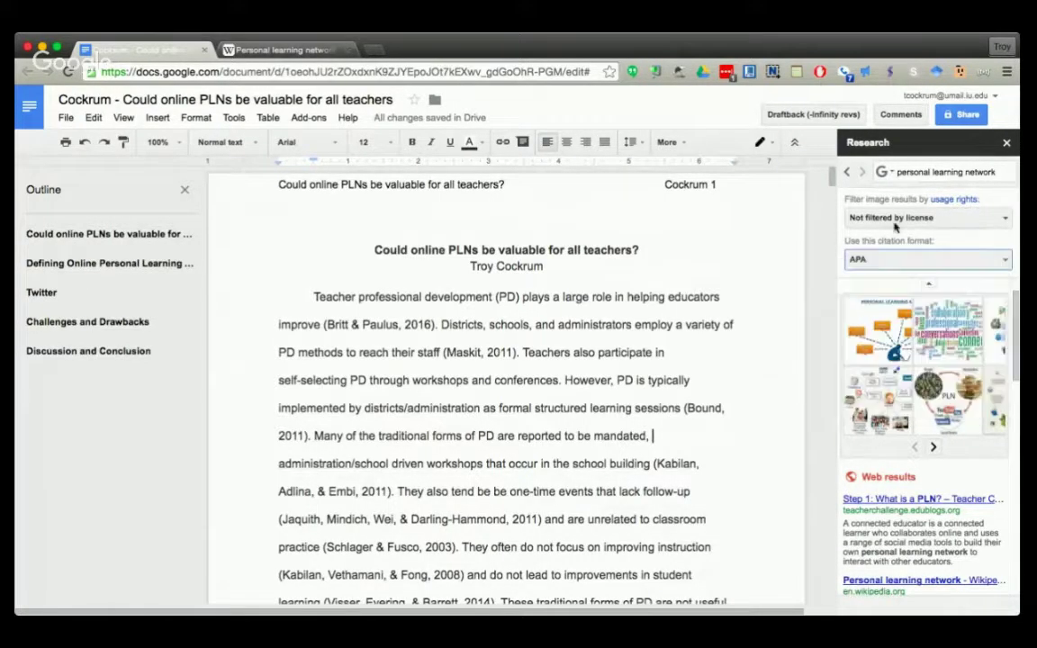
pyautogui.click(935, 220)
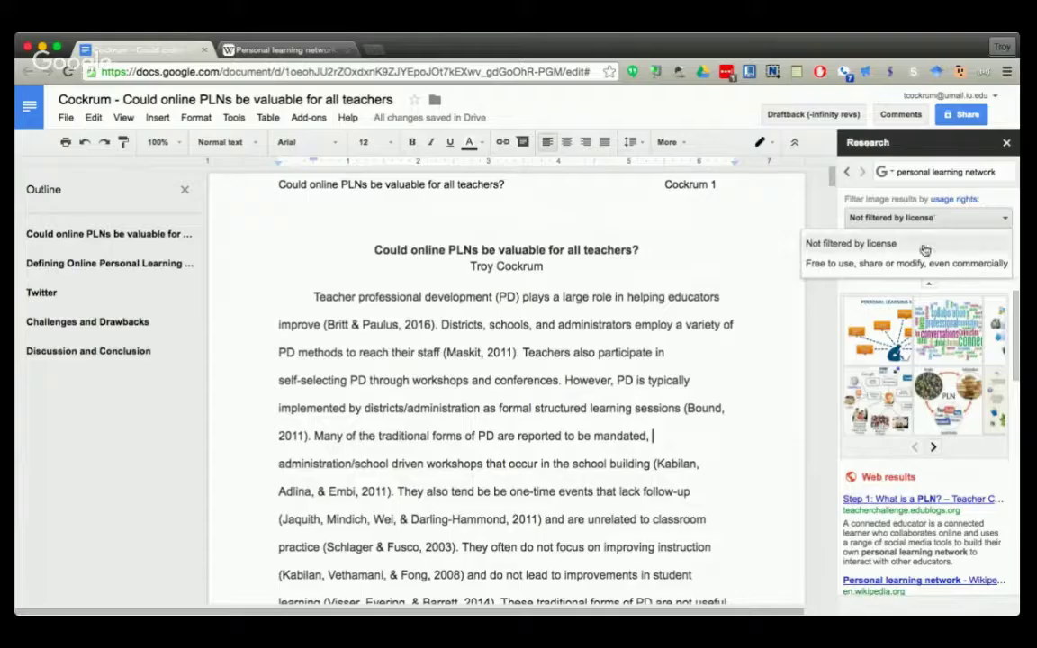
pyautogui.click(876, 263)
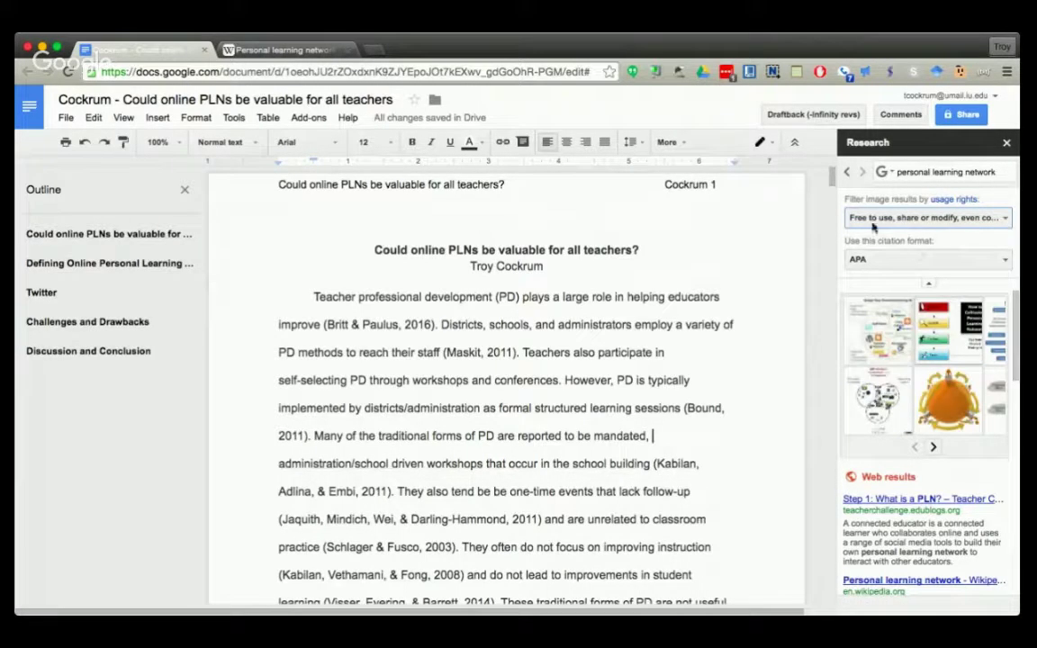
pyautogui.moveTo(978, 493)
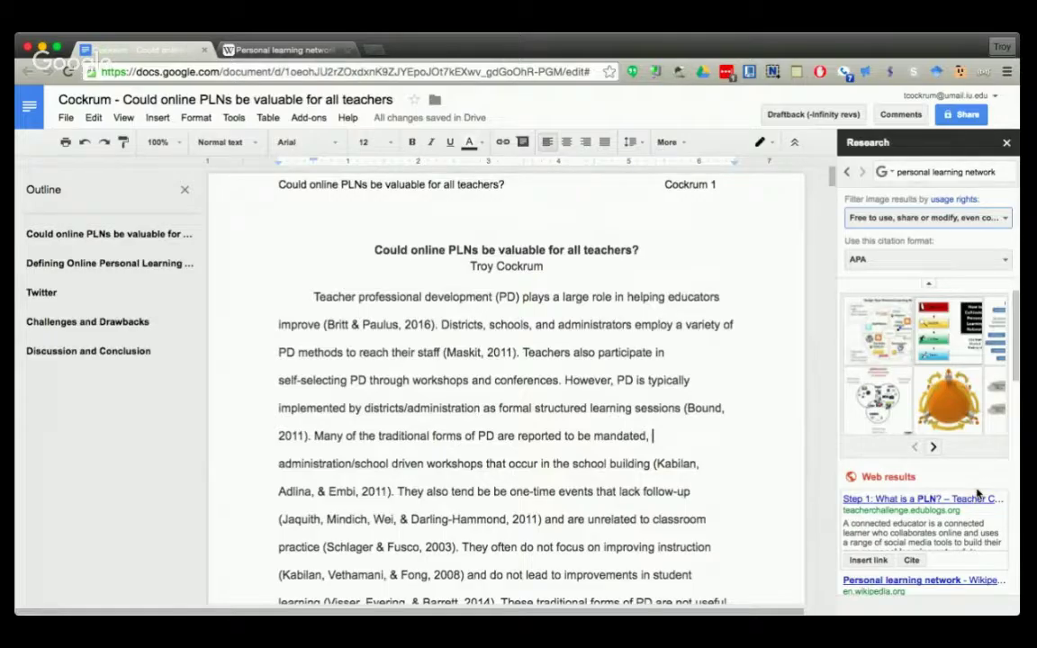
pyautogui.click(234, 118)
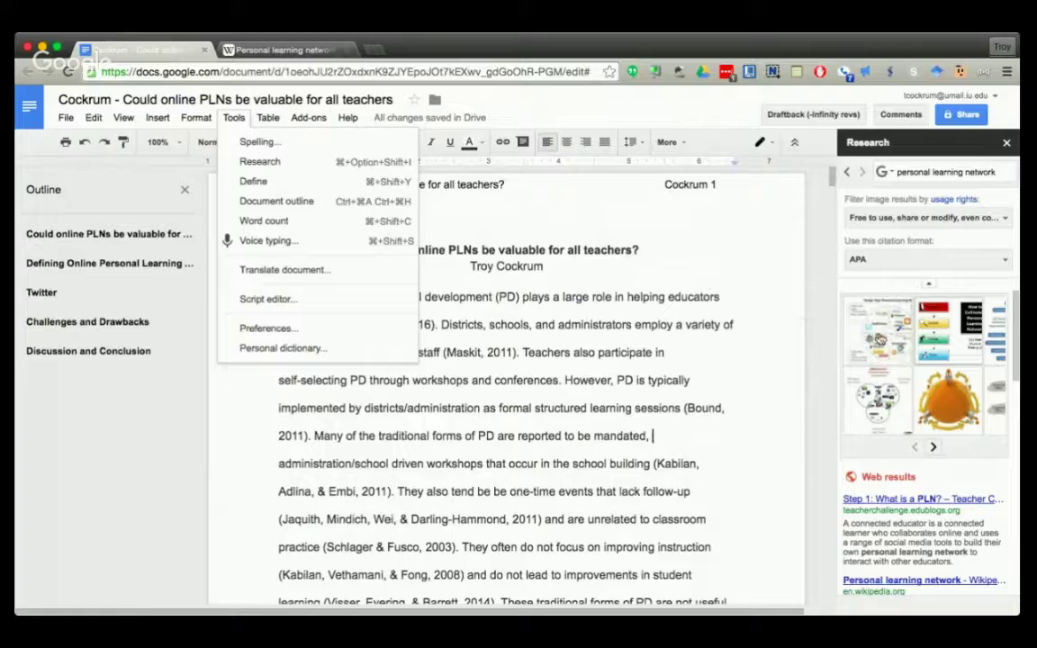
# Drag the 'Design Your Personal Learning Network' image from the Research panel into the introduction paragraph
pyautogui.click(819, 351)
pyautogui.moveTo(881, 338)
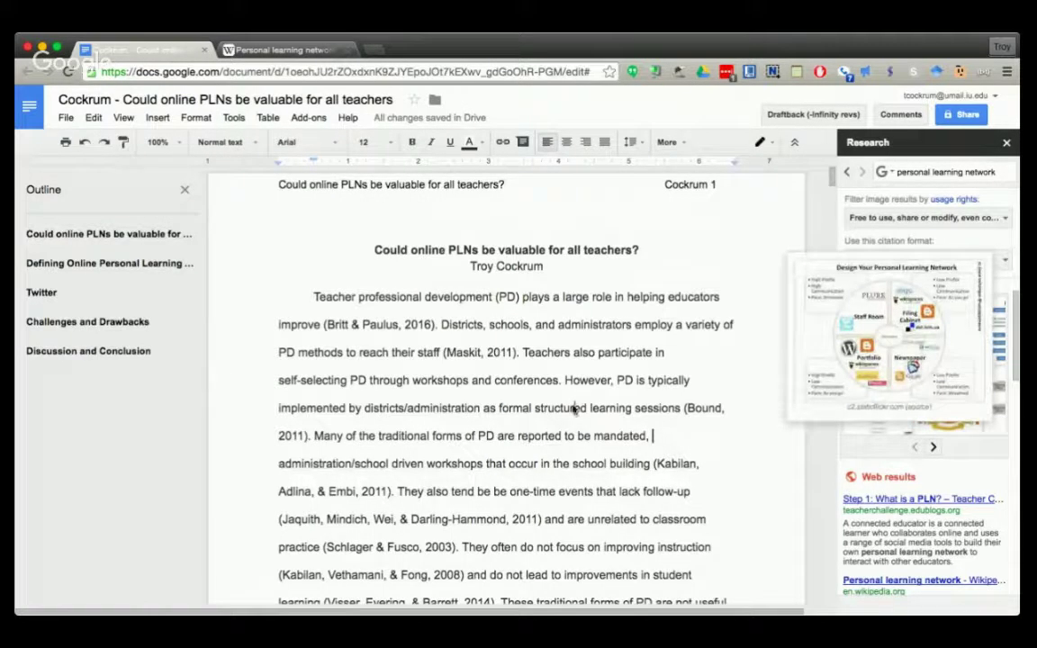
pyautogui.moveTo(572, 409); pyautogui.dragTo(572, 409)
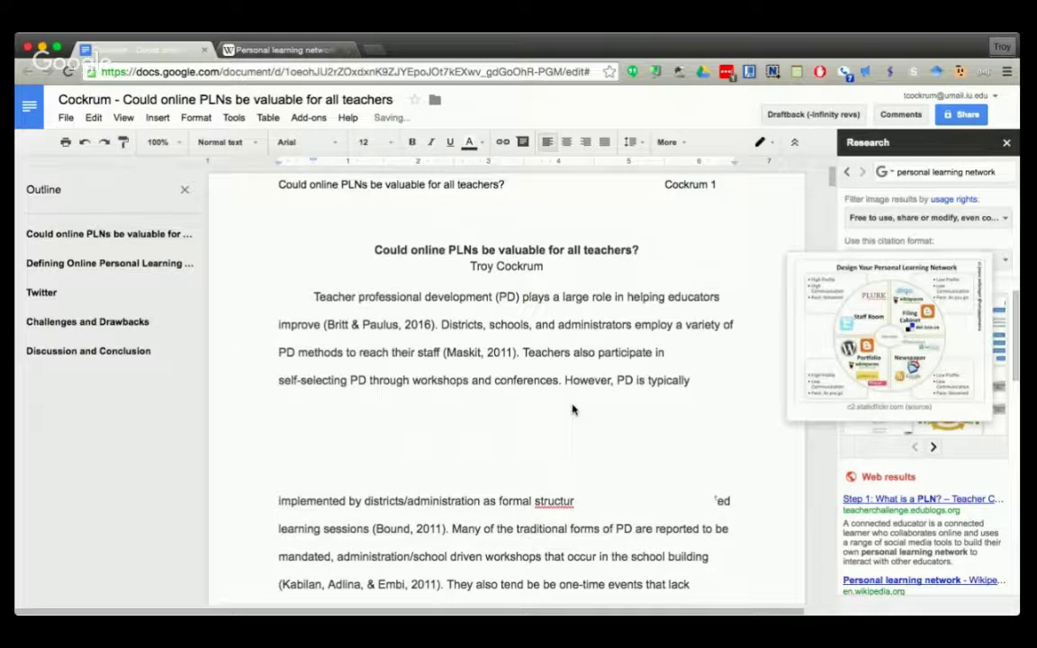